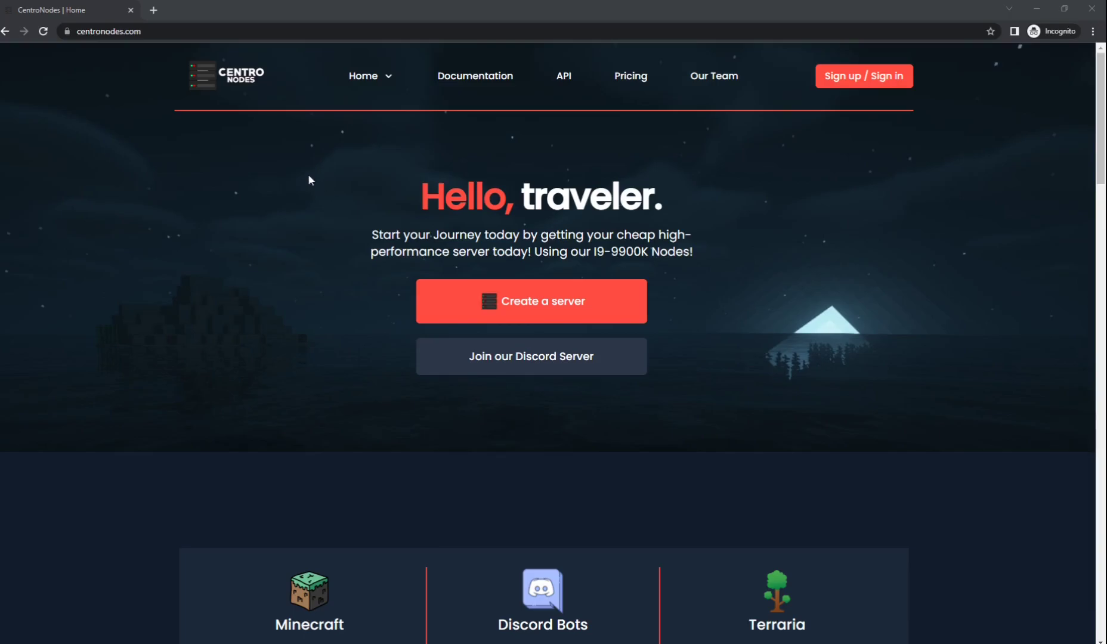
# Dismiss the Discord account error and open the account's Profile settings.
pyautogui.scroll(-20, 183, 210)
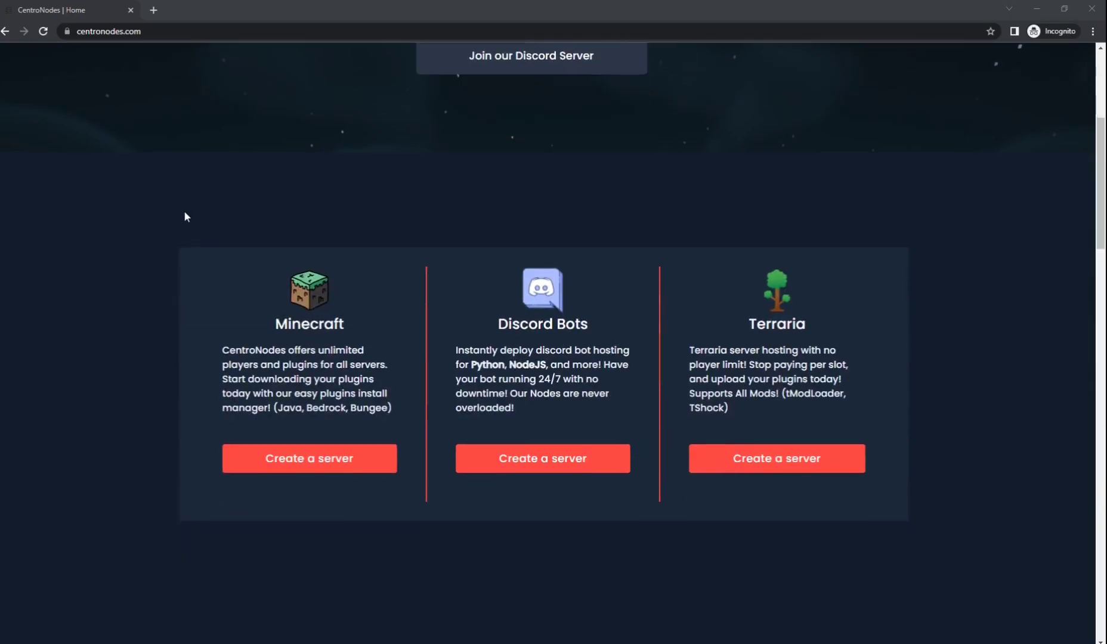
pyautogui.scroll(-10, 182, 207)
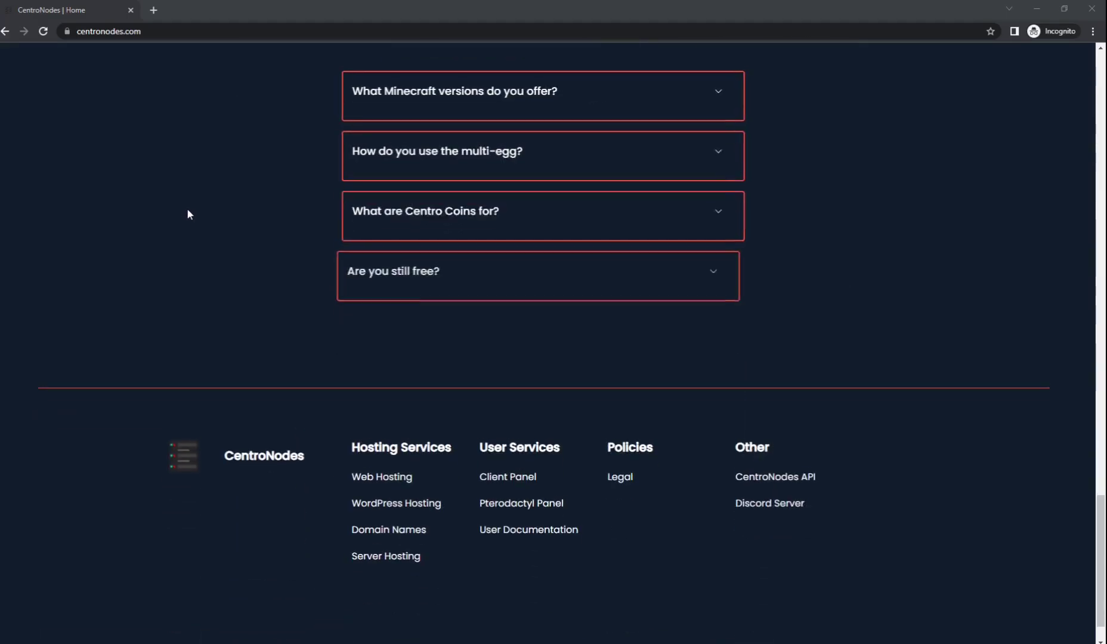
pyautogui.scroll(15, 187, 209)
pyautogui.scroll(14, 236, 193)
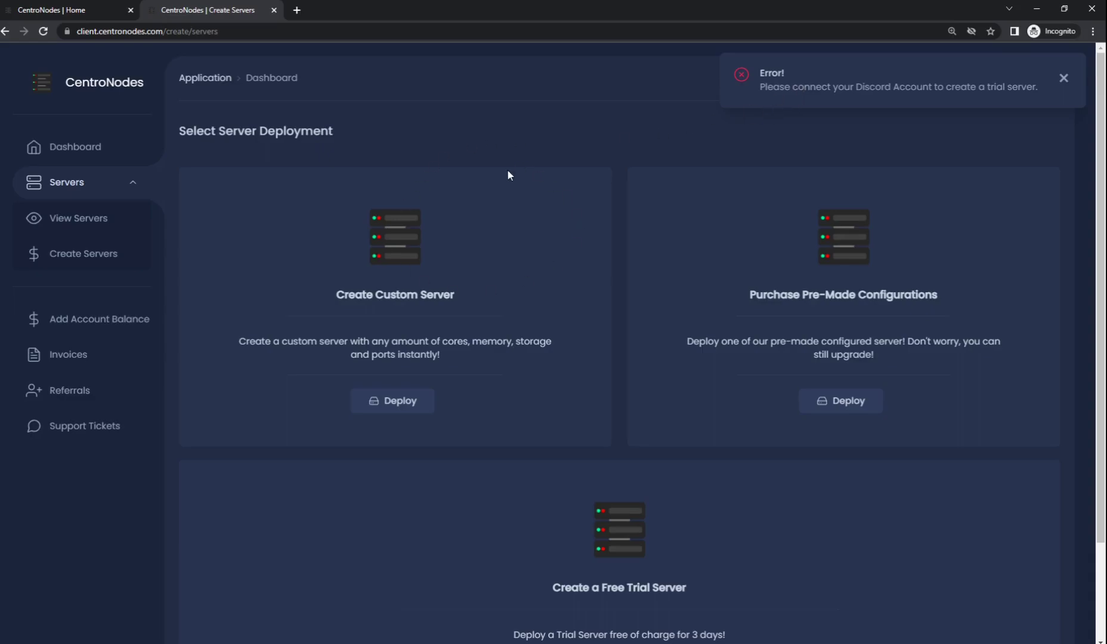
pyautogui.click(1063, 78)
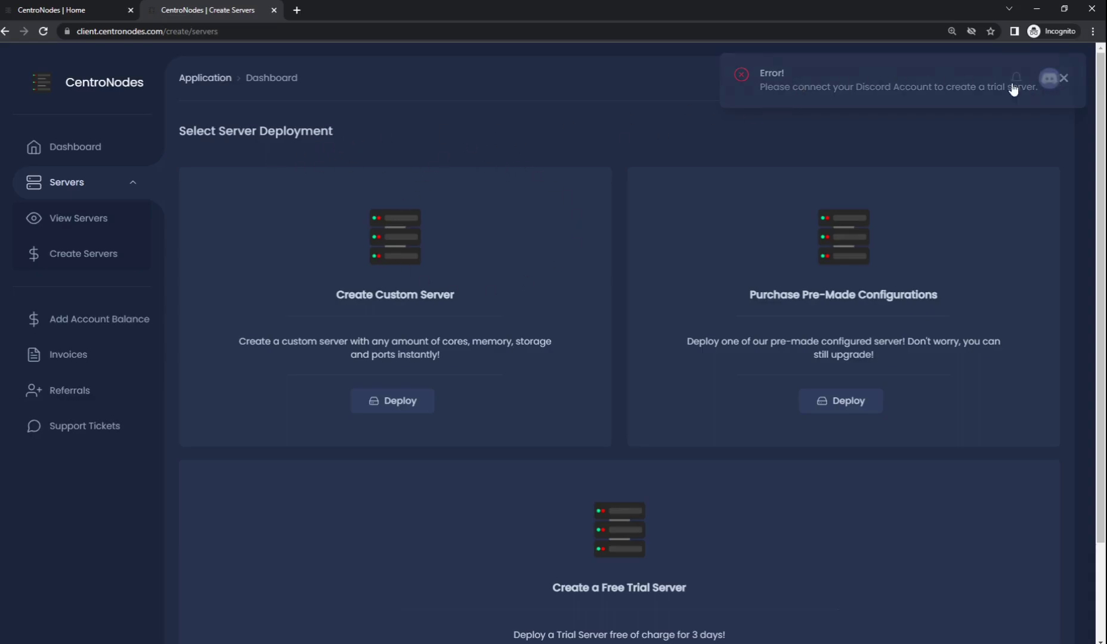
pyautogui.click(1049, 78)
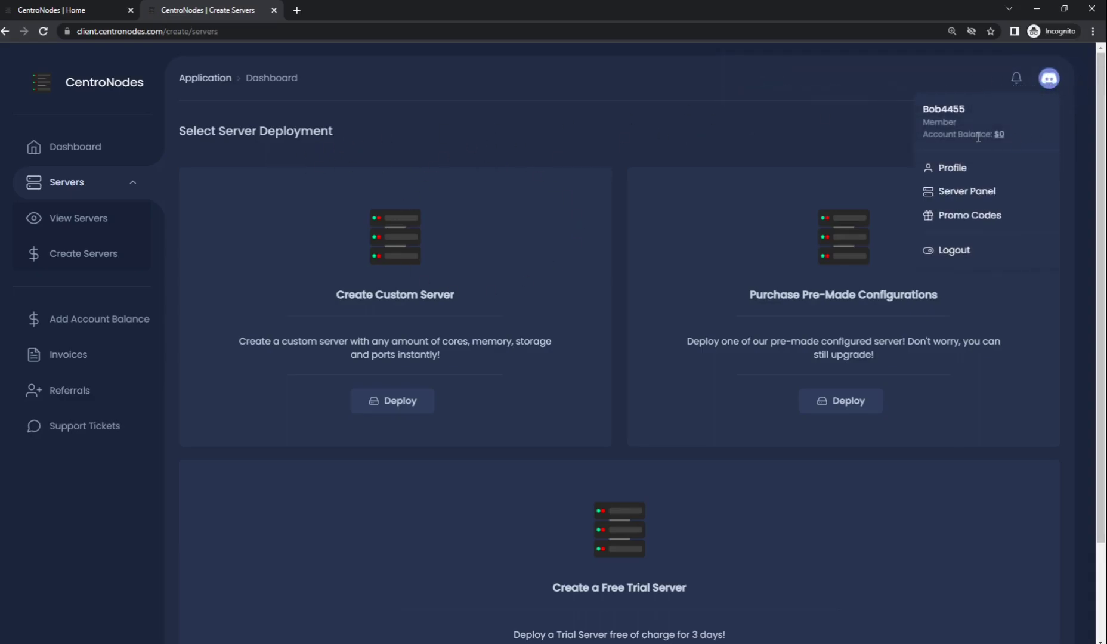
pyautogui.click(950, 169)
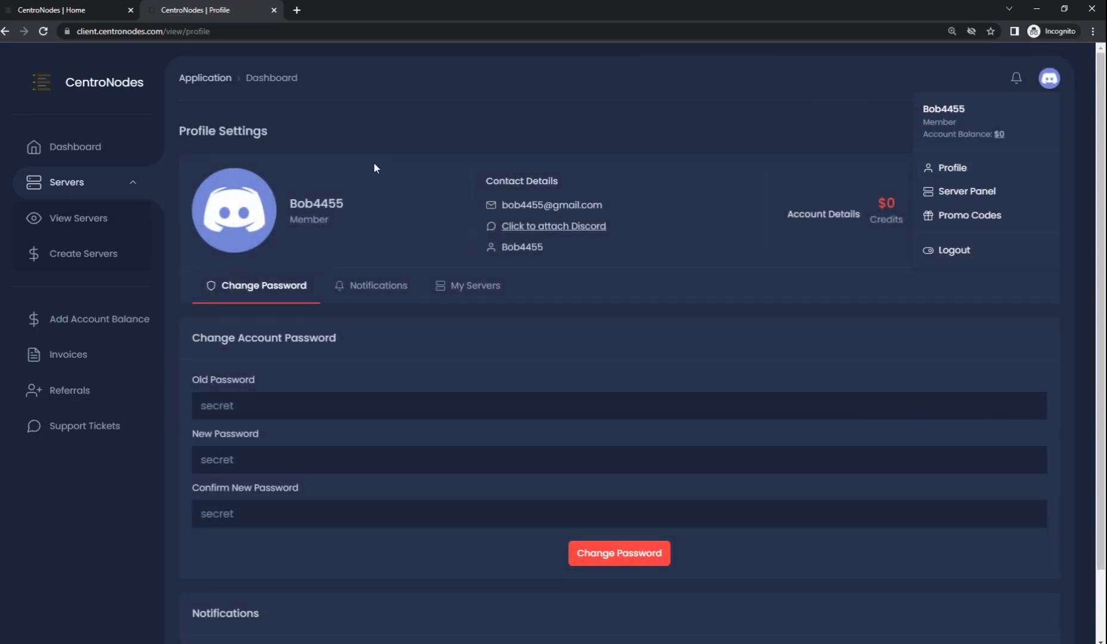
# Begin attaching Discord, then back out to Profile Settings without linking it.
pyautogui.click(373, 161)
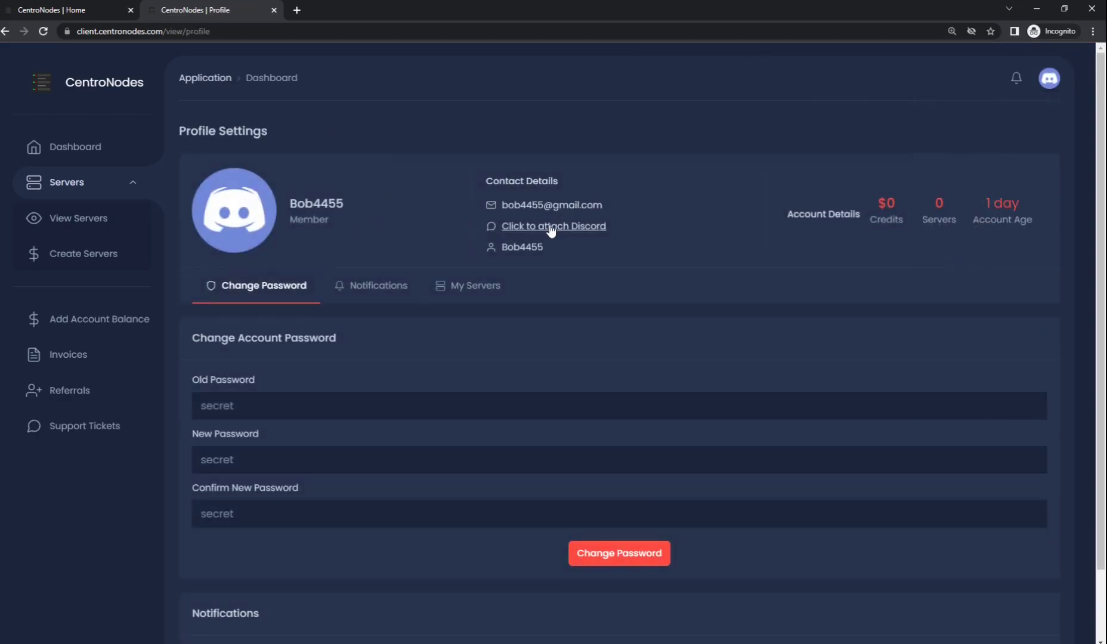
pyautogui.click(551, 229)
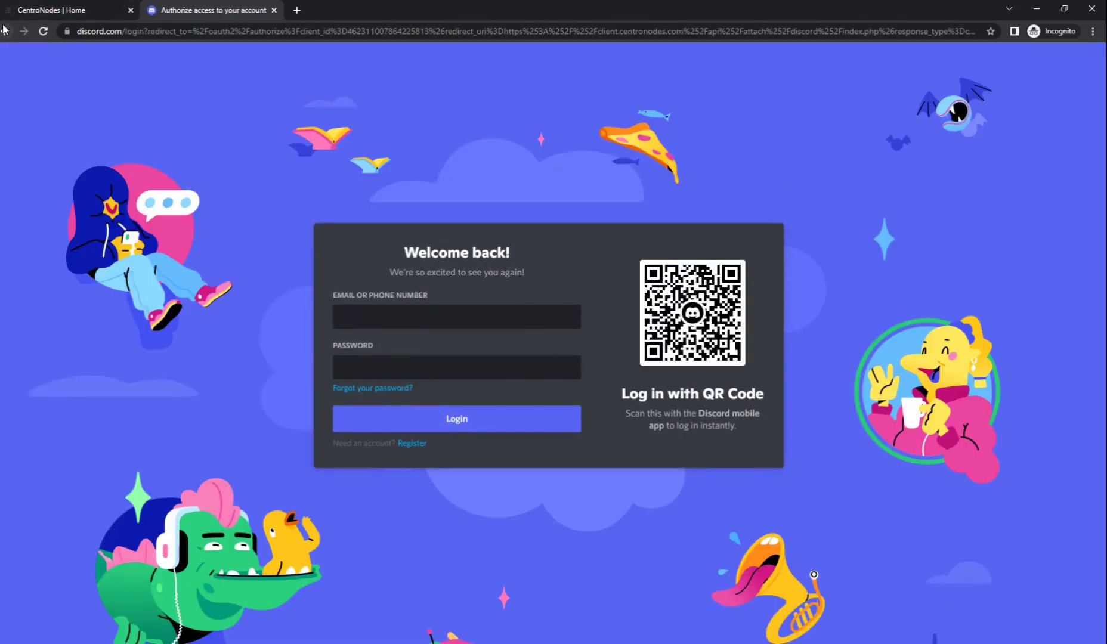
pyautogui.click(4, 30)
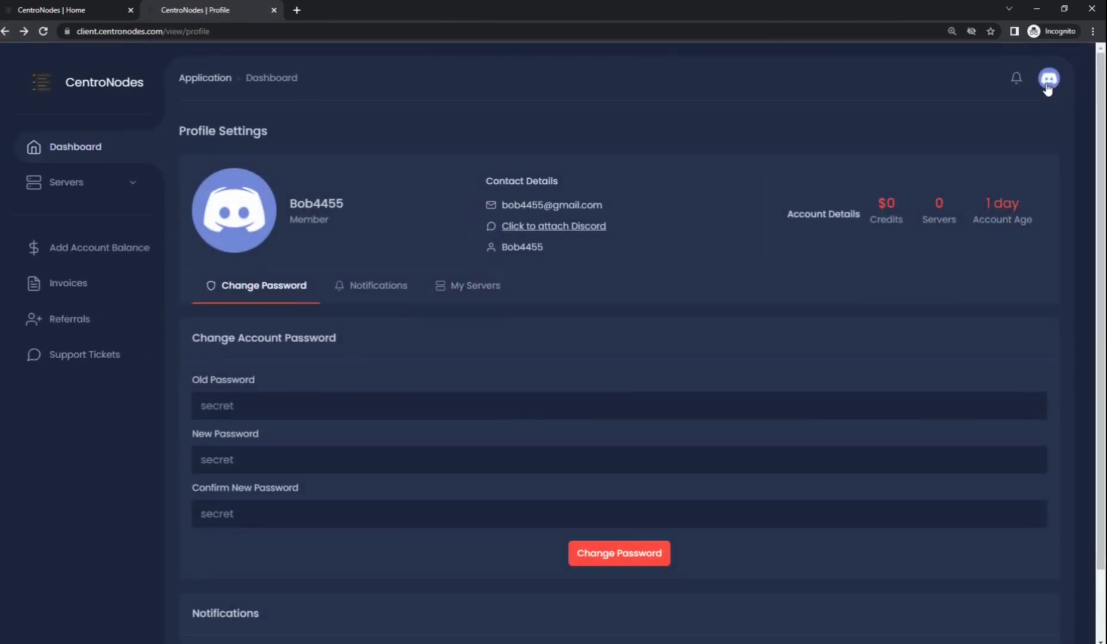
# Log out of the panel, then view the empty My Servers list under Servers.
pyautogui.click(1049, 78)
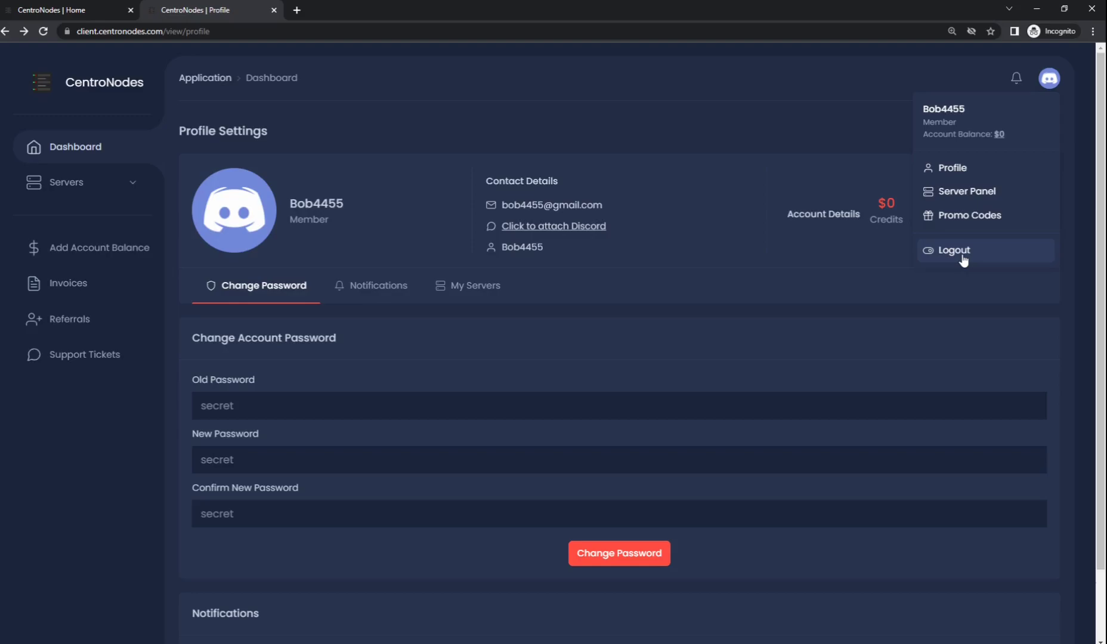
pyautogui.click(963, 260)
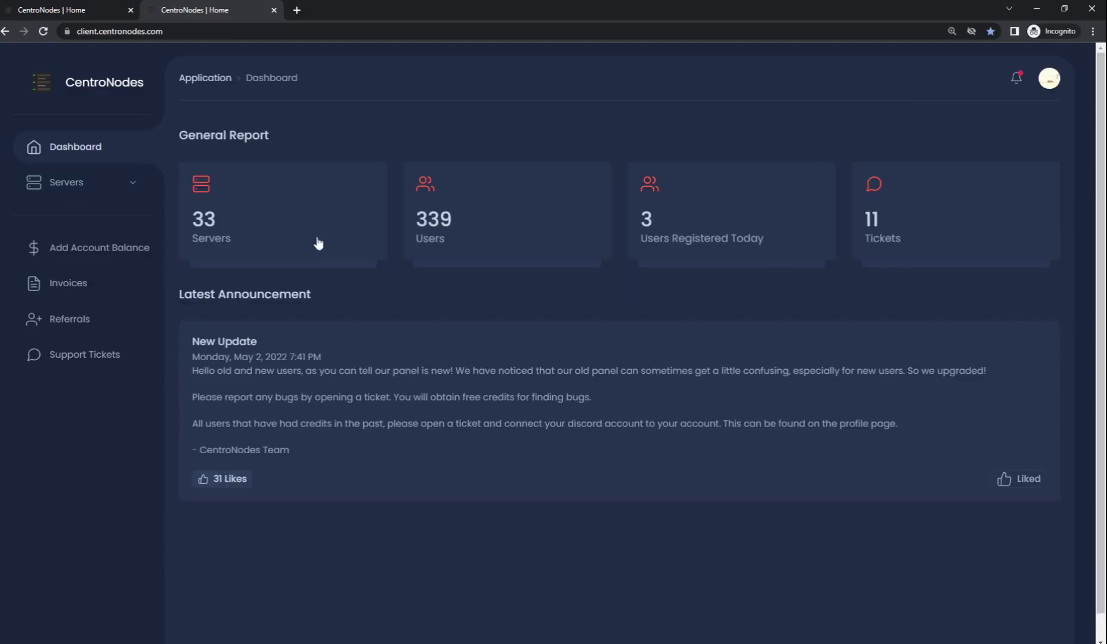
pyautogui.click(61, 194)
pyautogui.click(96, 220)
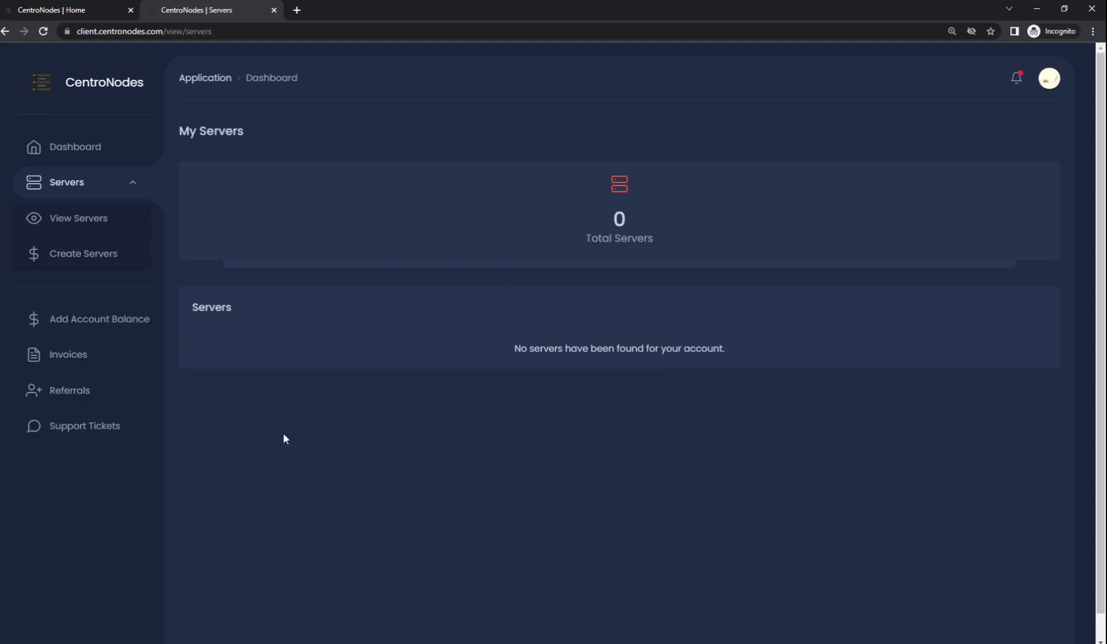
# Deploy the free 3 Day Trial Server (2 GB memory, 5 GB disk, 1 core, 1 port).
pyautogui.click(104, 253)
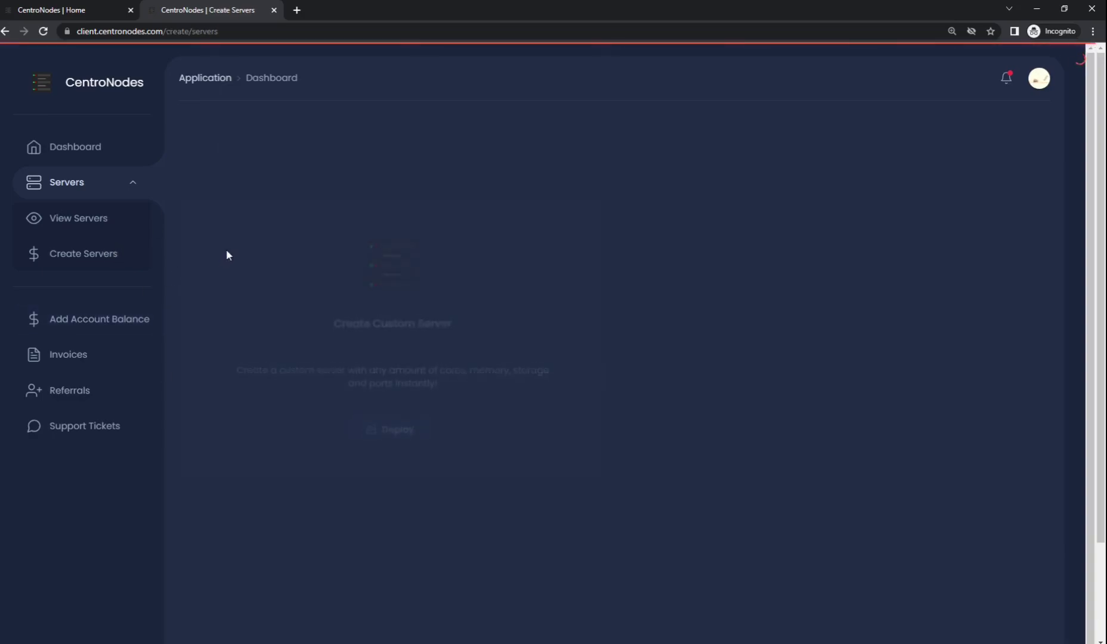
pyautogui.scroll(-2, 158, 267)
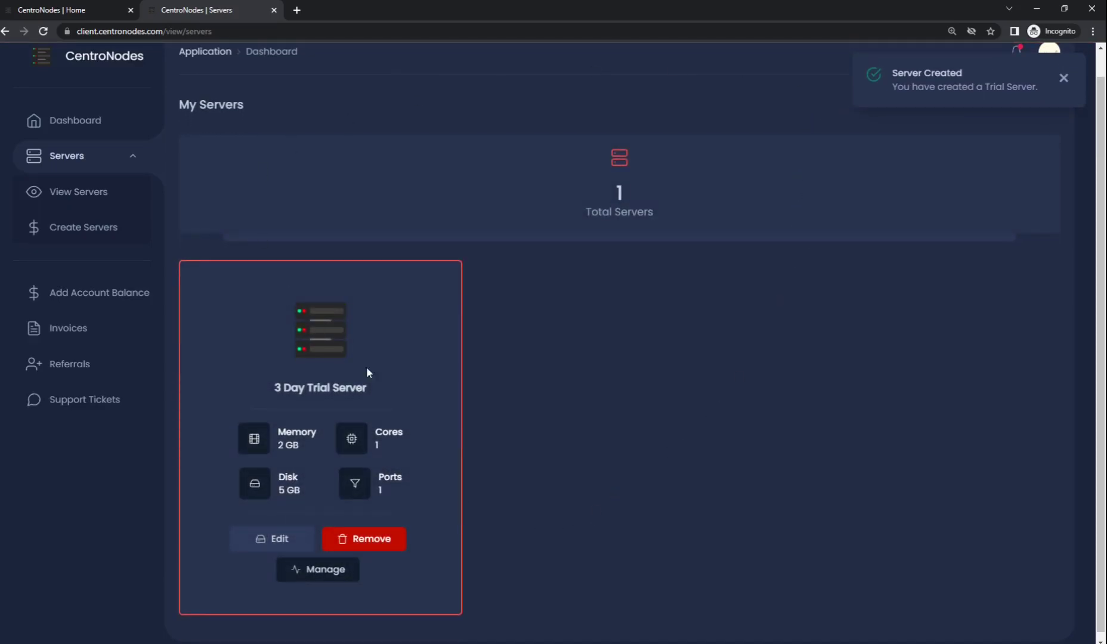
pyautogui.scroll(-1, 450, 413)
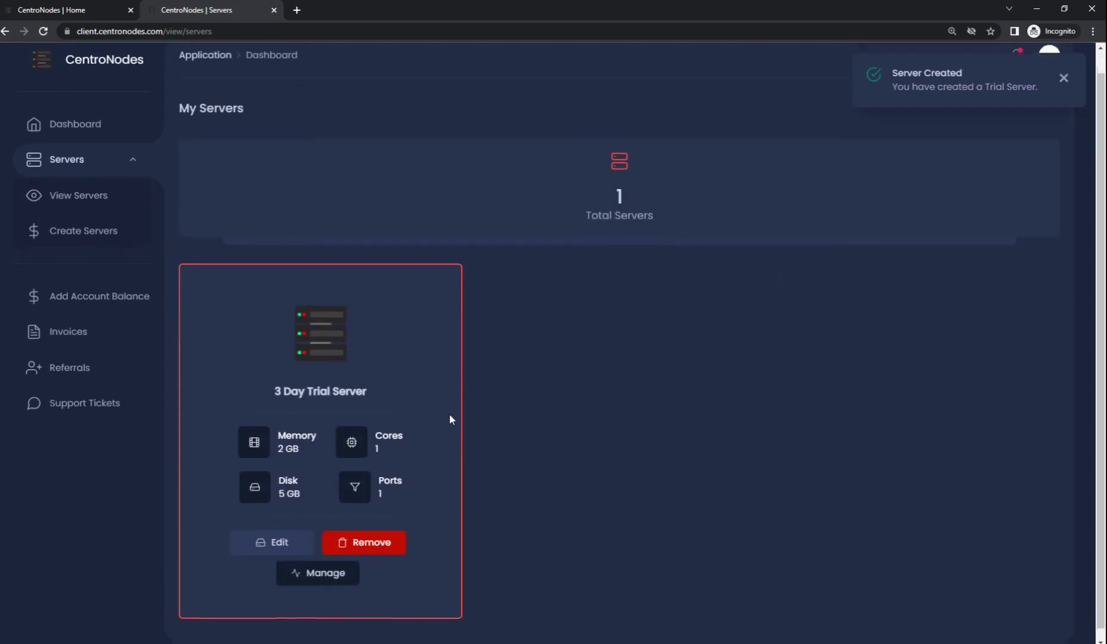
pyautogui.click(278, 528)
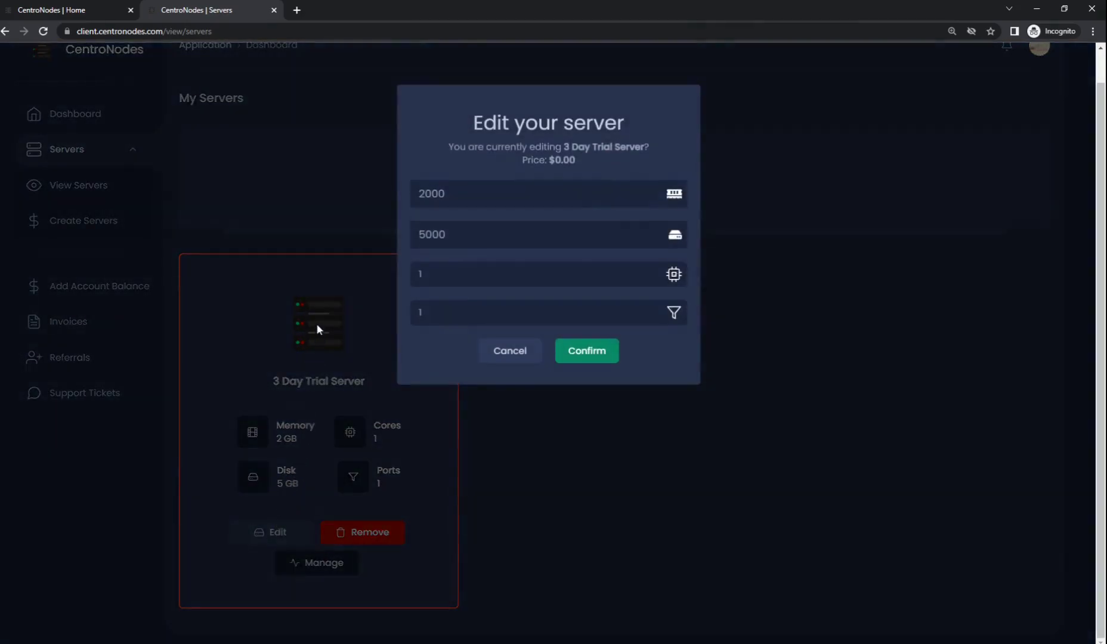
pyautogui.click(232, 294)
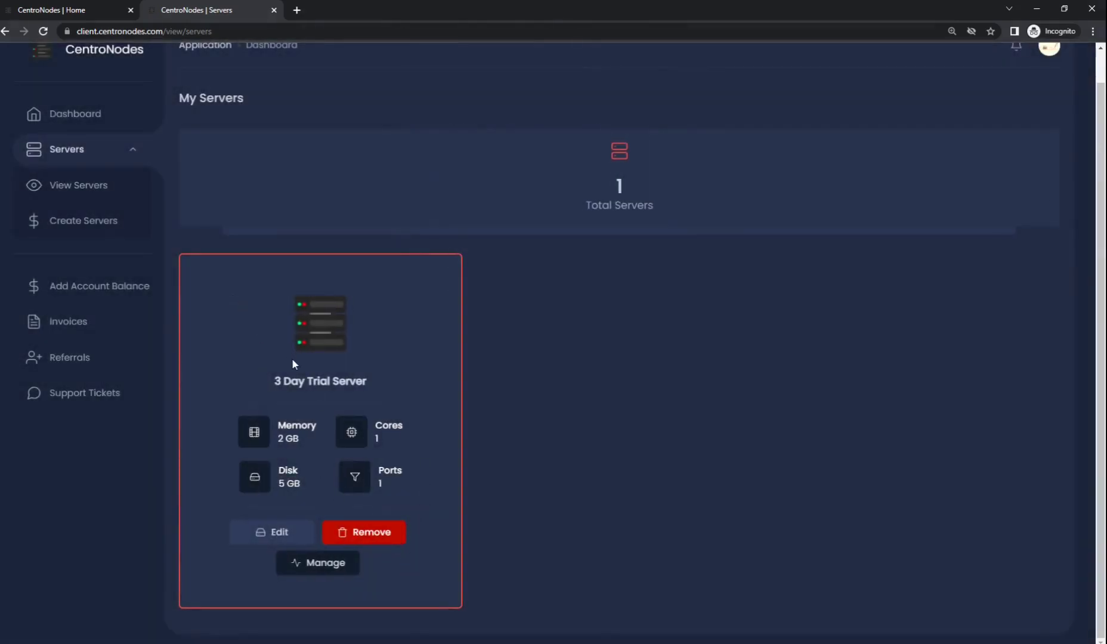
# Log into the Pterodactyl game panel with the account e-mail to reach its dashboard.
pyautogui.click(316, 568)
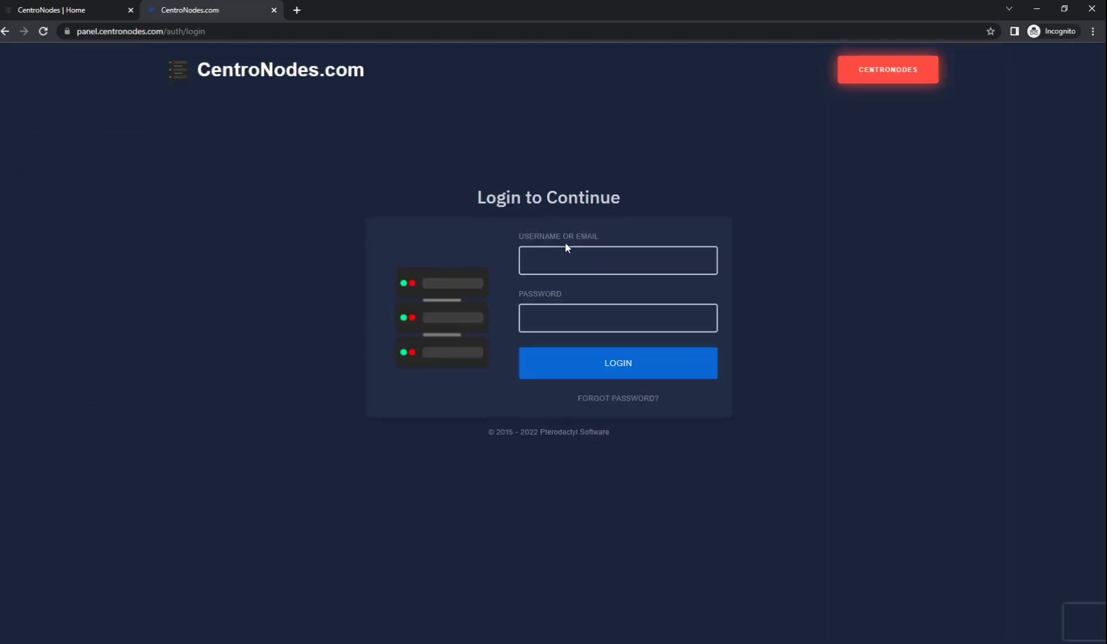
pyautogui.click(571, 258)
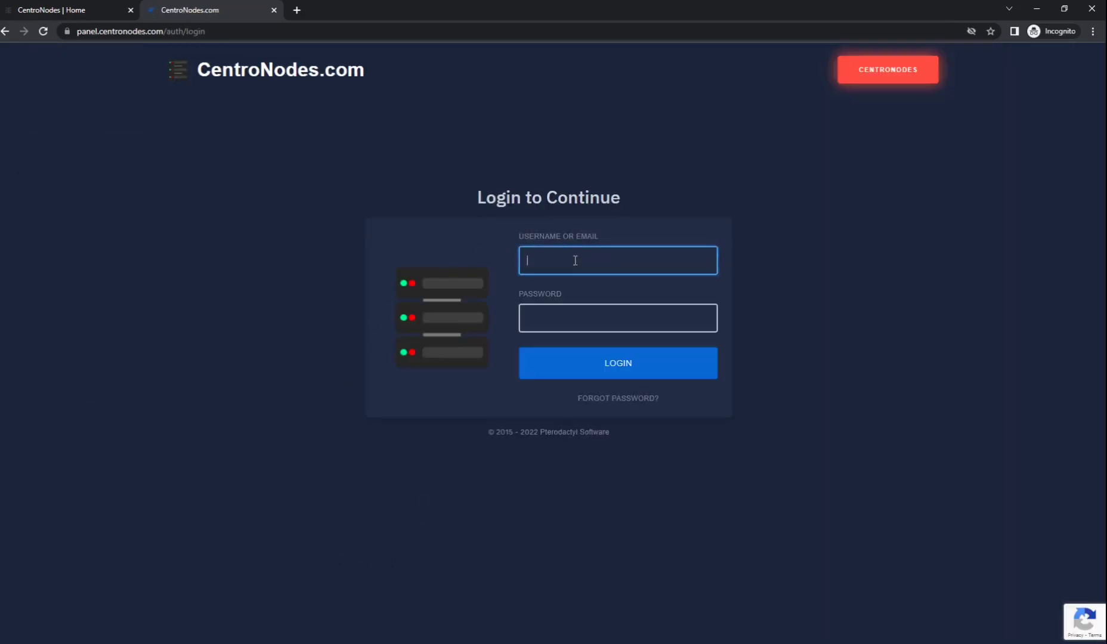
pyautogui.hotkey('ctrl', 'v')
pyautogui.click(562, 323)
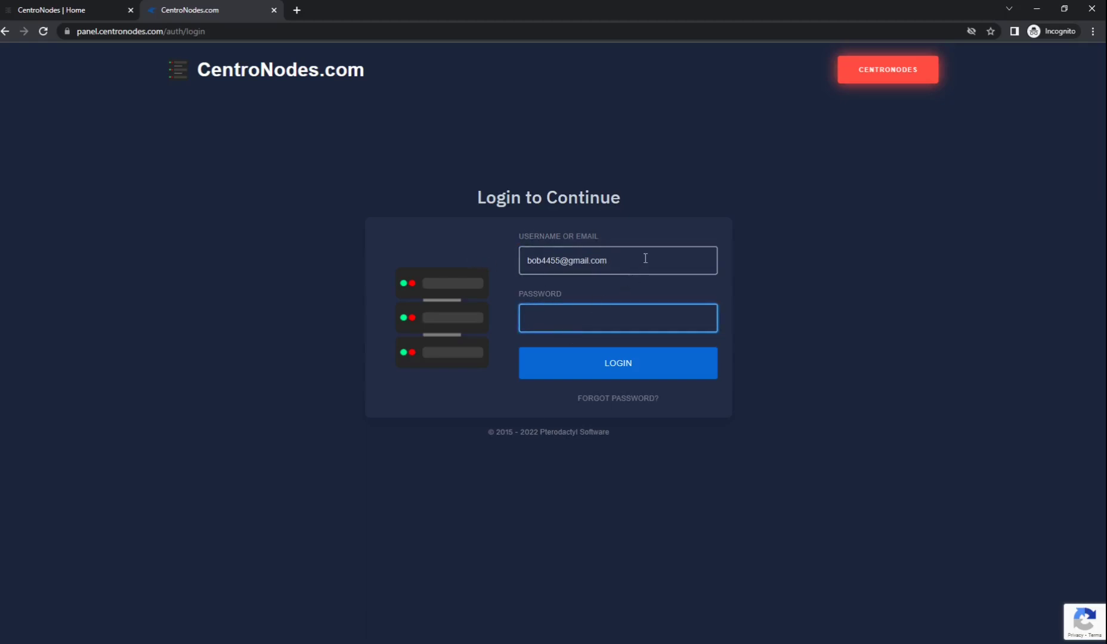
pyautogui.click(557, 353)
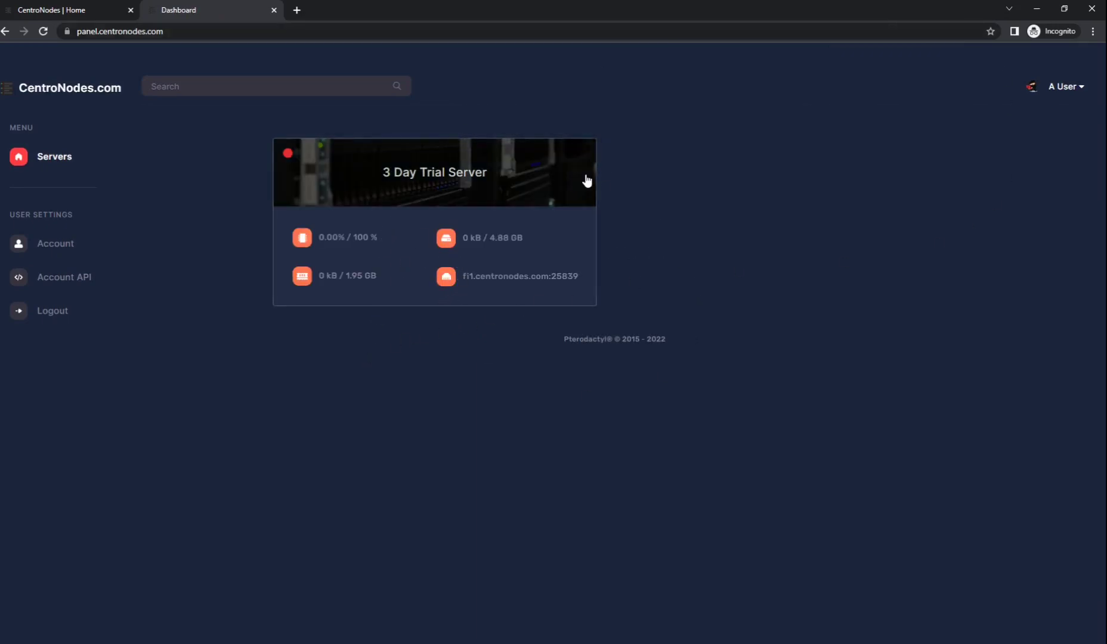
# Start the 3 Day Trial Server from its console, ready to answer the installer.
pyautogui.click(367, 259)
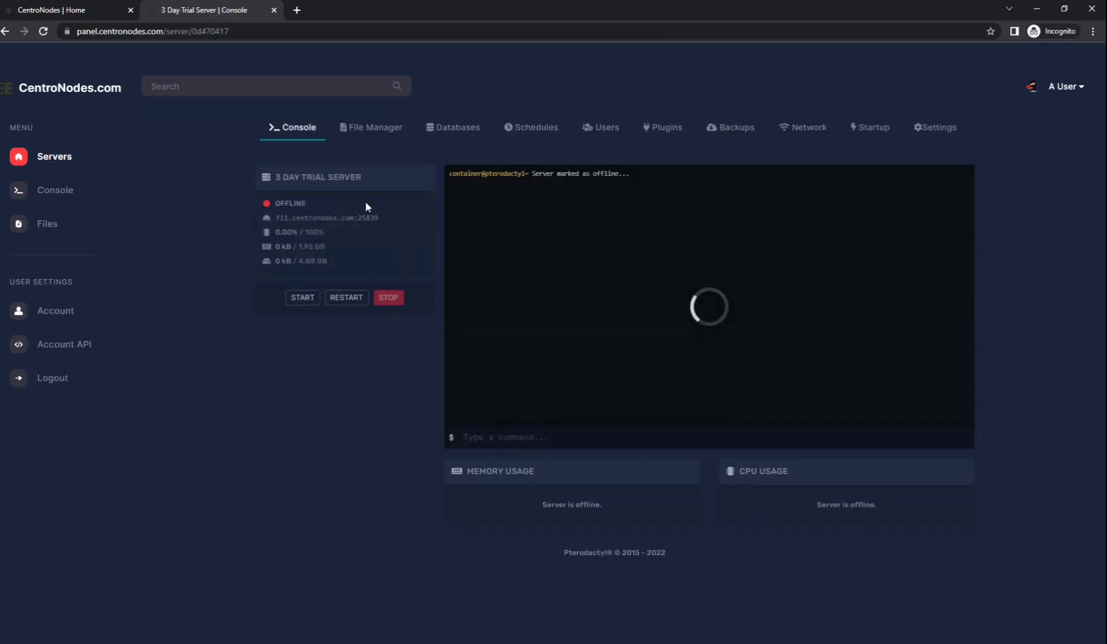
pyautogui.click(305, 301)
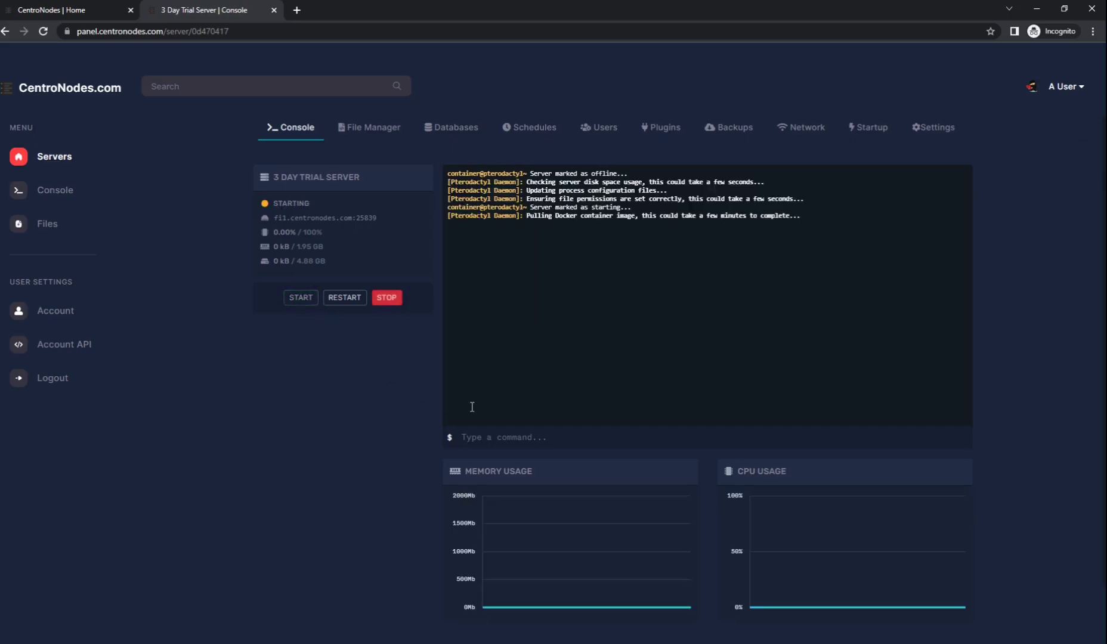
pyautogui.click(585, 438)
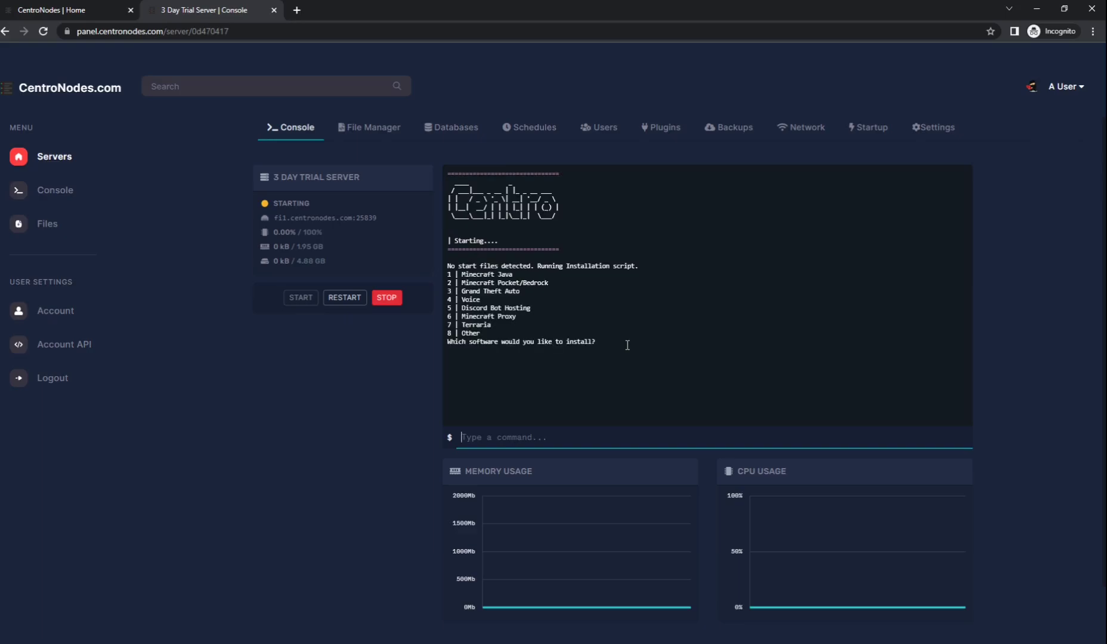
# Answer the installer: Minecraft Java (1), PaperMC (1), version 1.18.1, and java17.
pyautogui.write('1')
pyautogui.press('Return')
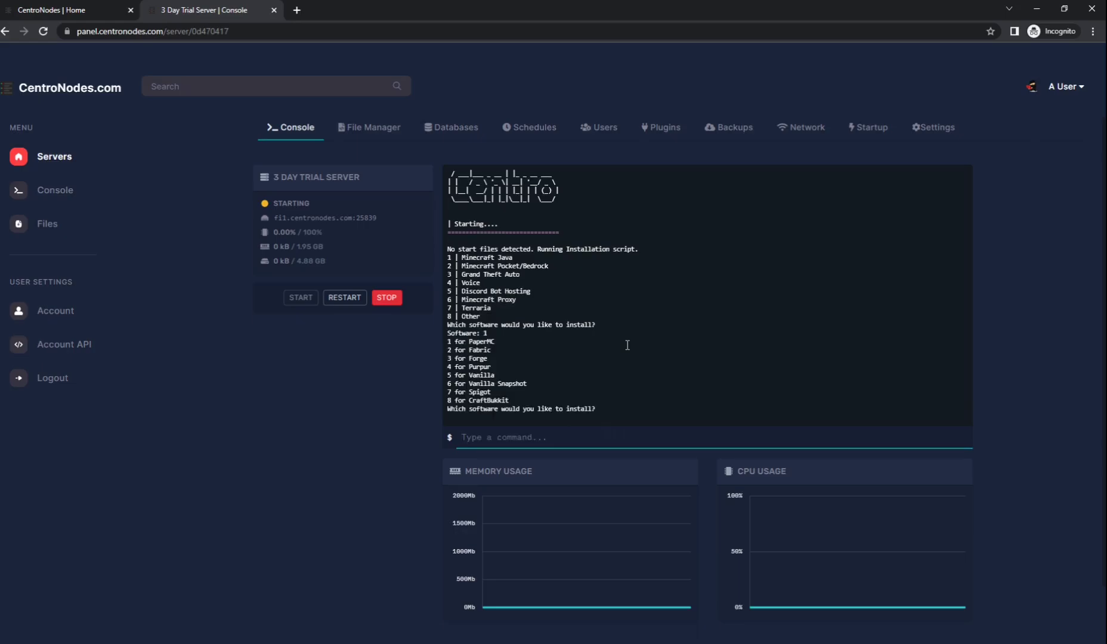
pyautogui.write('1')
pyautogui.press('Return')
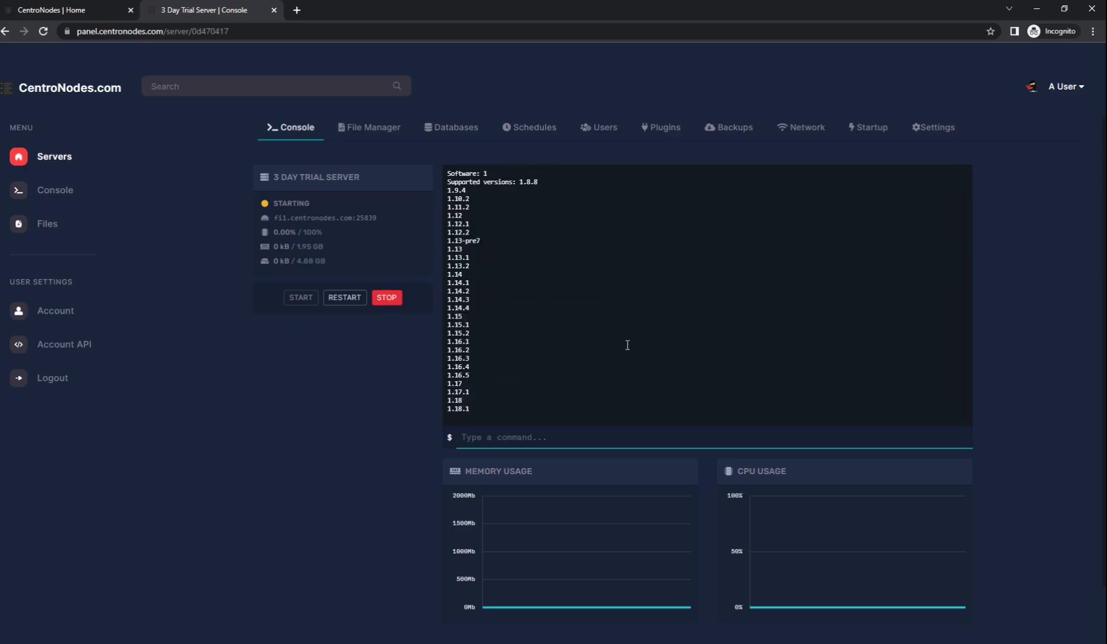
pyautogui.write('1.18.1')
pyautogui.press('Return')
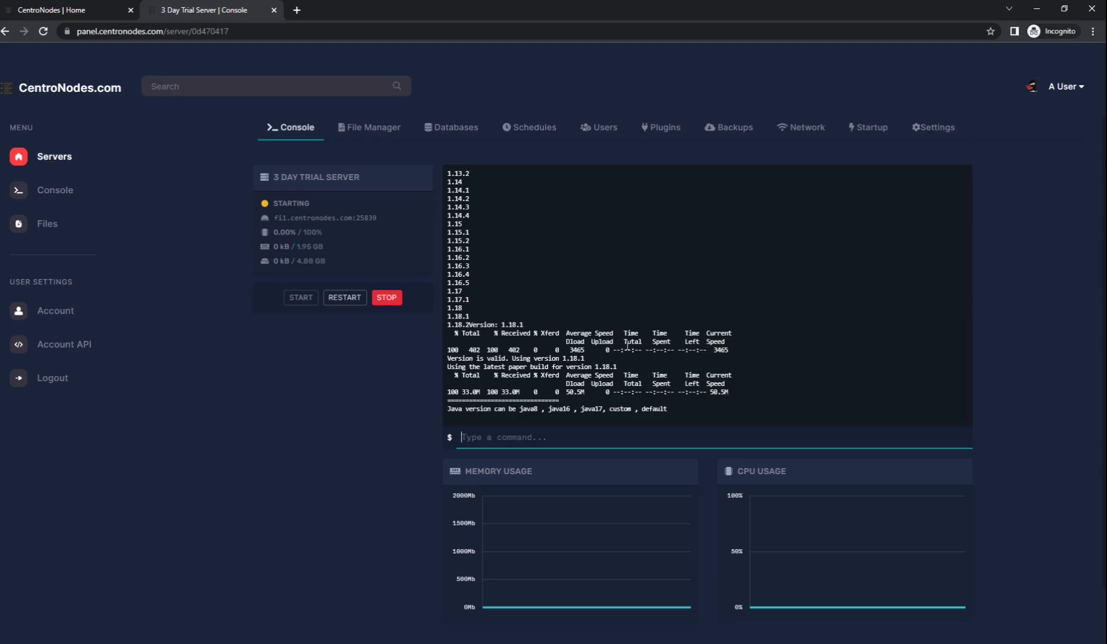
pyautogui.write('java17')
pyautogui.press('Return')
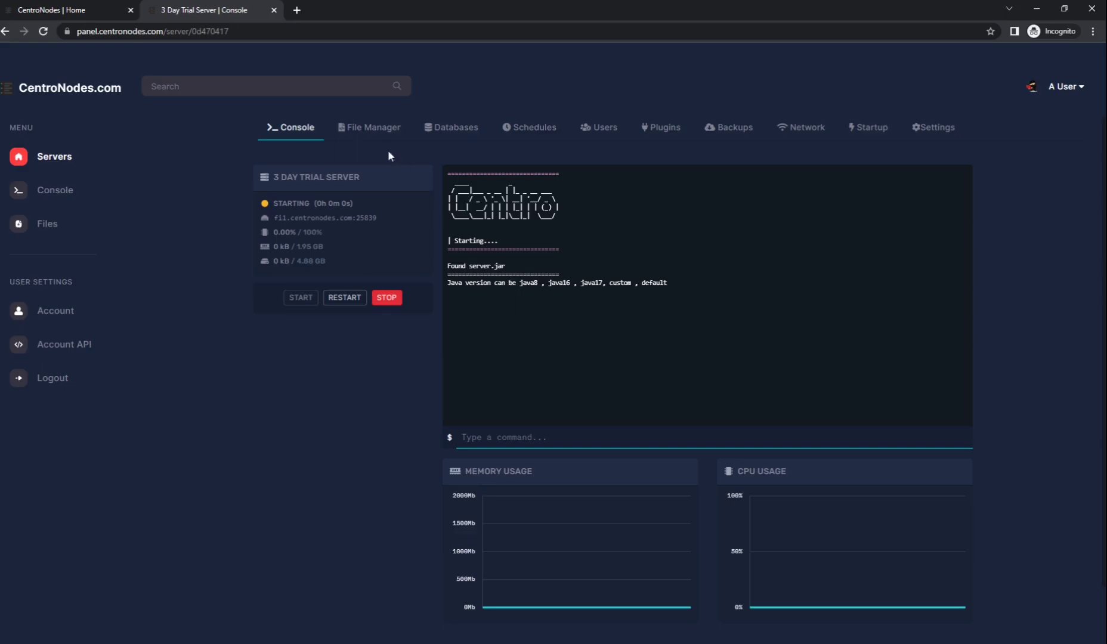
# Change eula.txt in the File Manager to eula=true and save it.
pyautogui.click(363, 128)
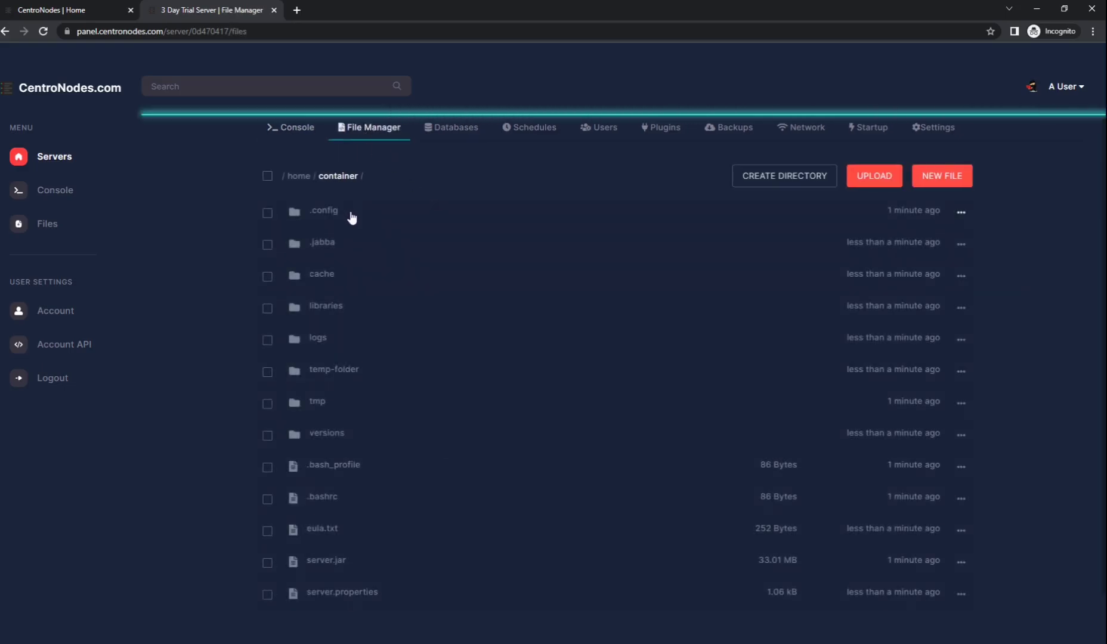
pyautogui.scroll(-1, 370, 301)
pyautogui.click(319, 492)
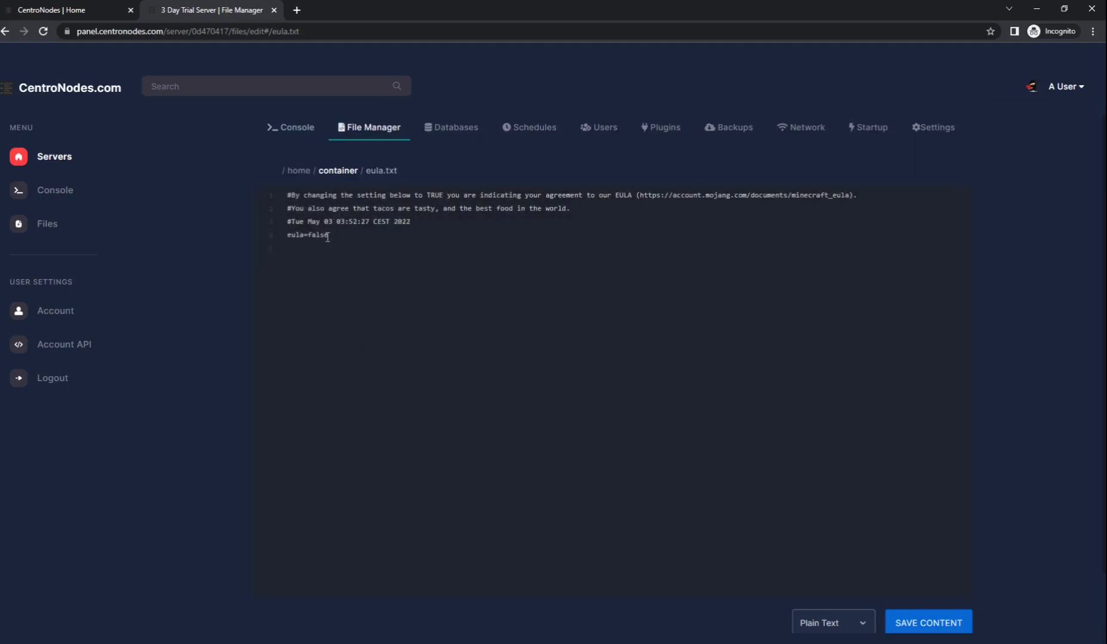
pyautogui.doubleClick(321, 236)
pyautogui.write('tru')
pyautogui.click(928, 621)
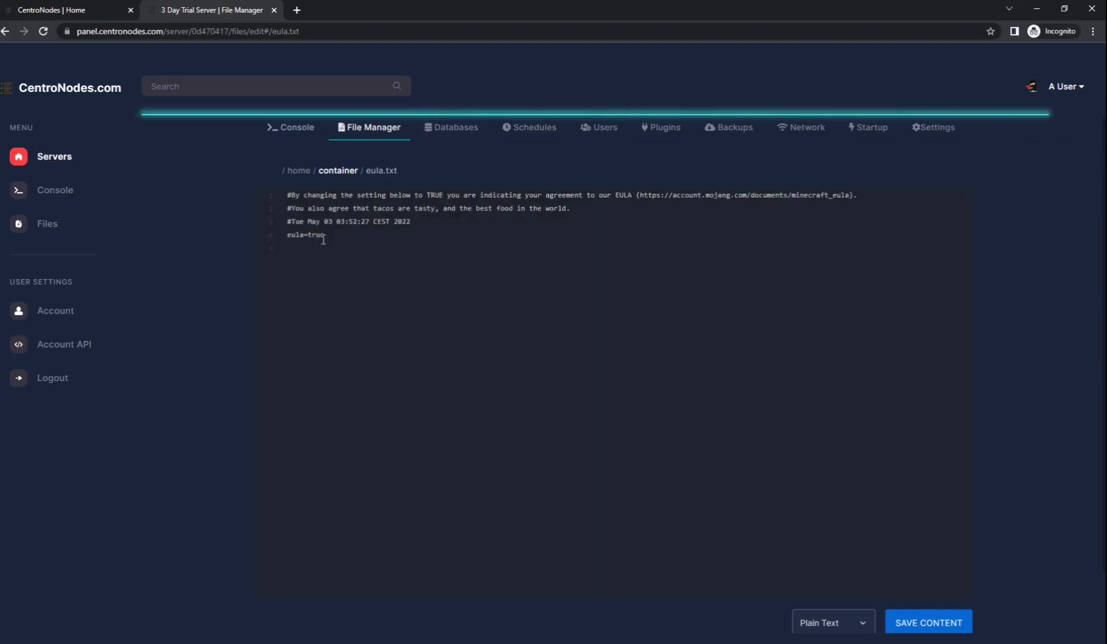
# Enter java16 as the Java version in the console so the server reaches RUNNING.
pyautogui.click(296, 130)
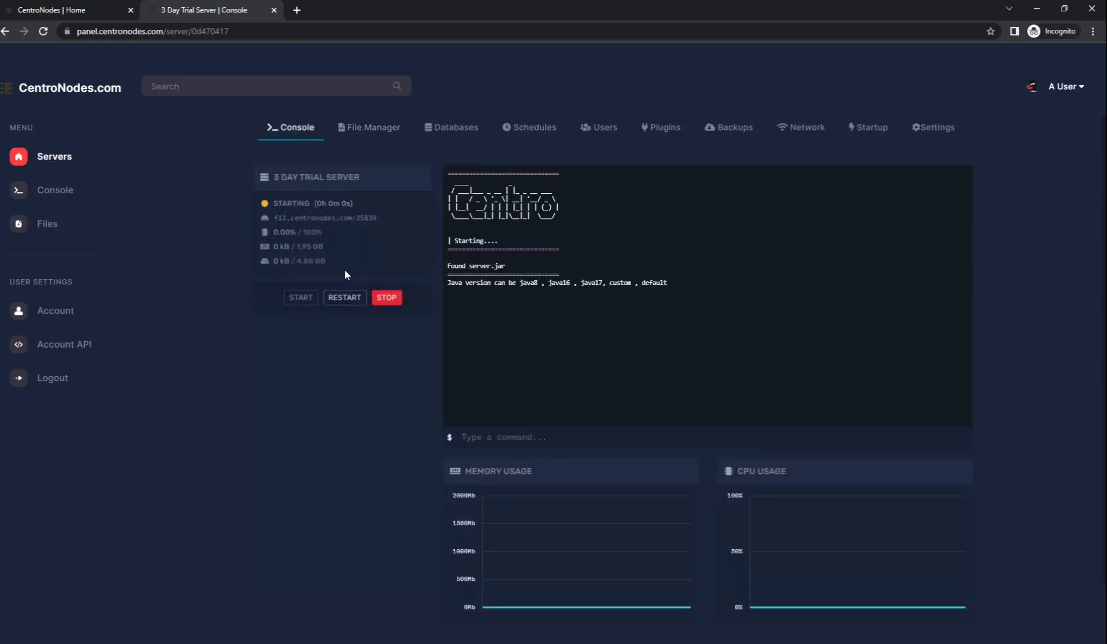
pyautogui.click(535, 436)
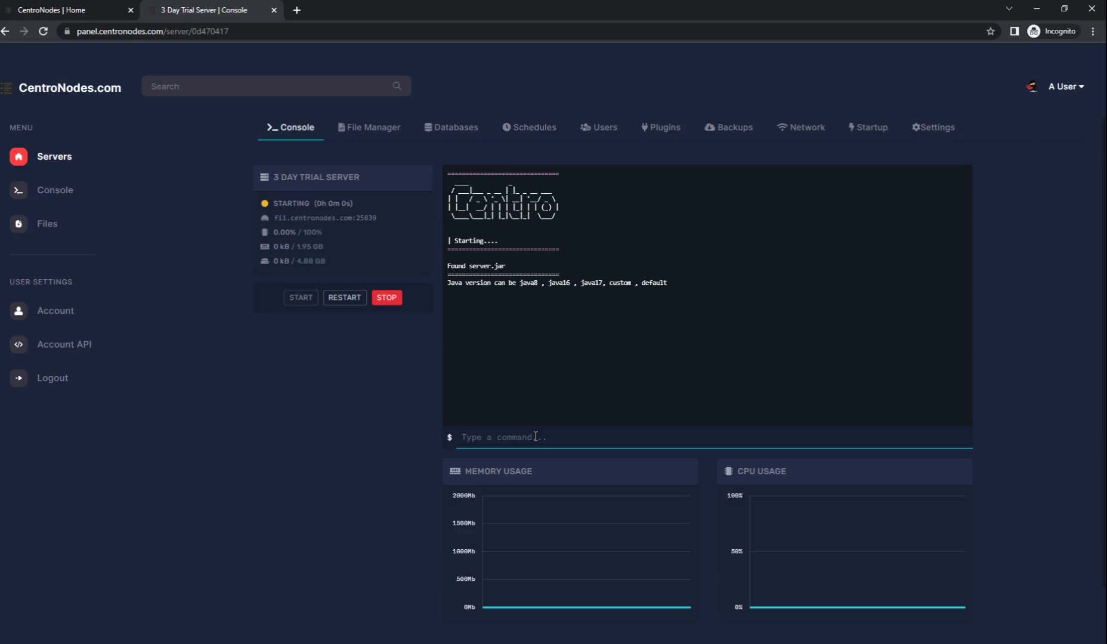
pyautogui.write('java16')
pyautogui.press('Return')
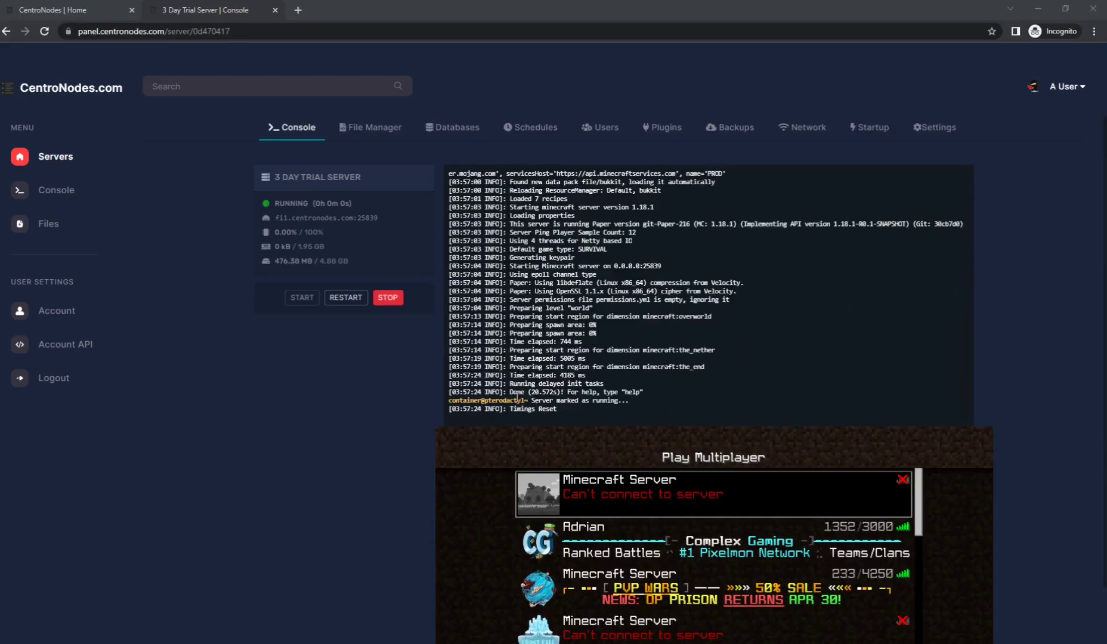
# Copy the address fi1.centronodes.com:25839 and join it through Minecraft's Direct Connection.
pyautogui.moveTo(511, 392); pyautogui.dragTo(638, 392)
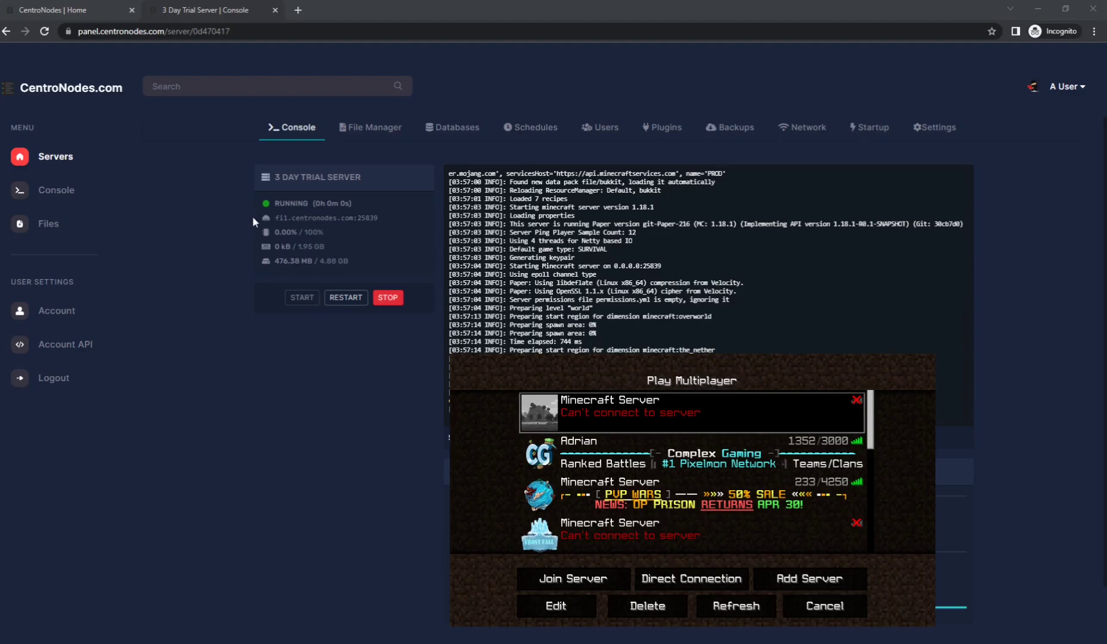
pyautogui.moveTo(275, 218); pyautogui.dragTo(379, 218)
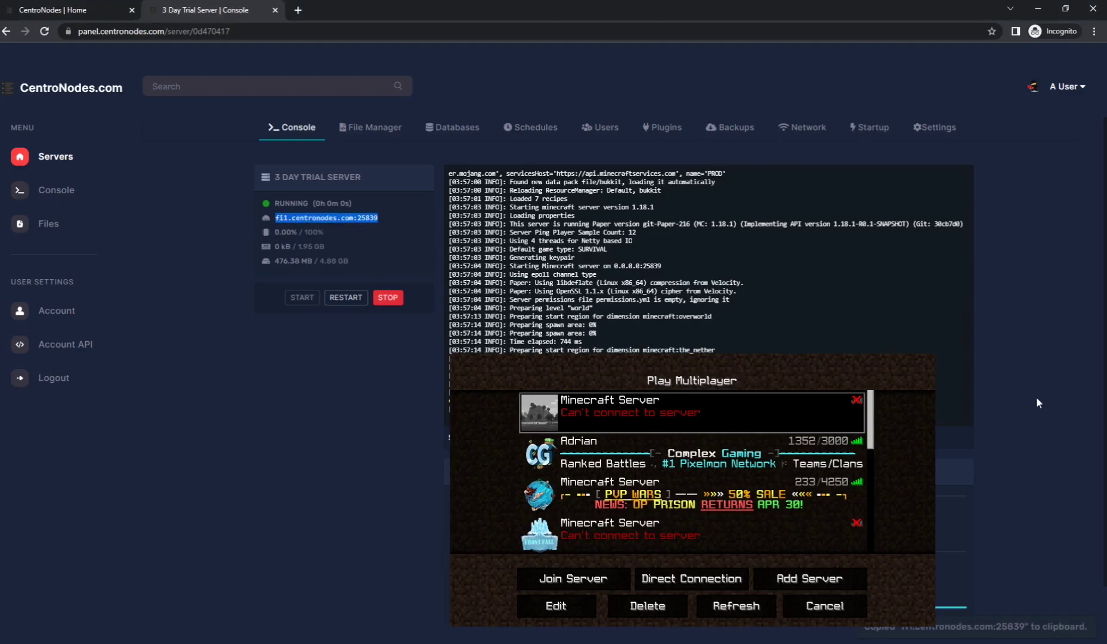
pyautogui.click(691, 578)
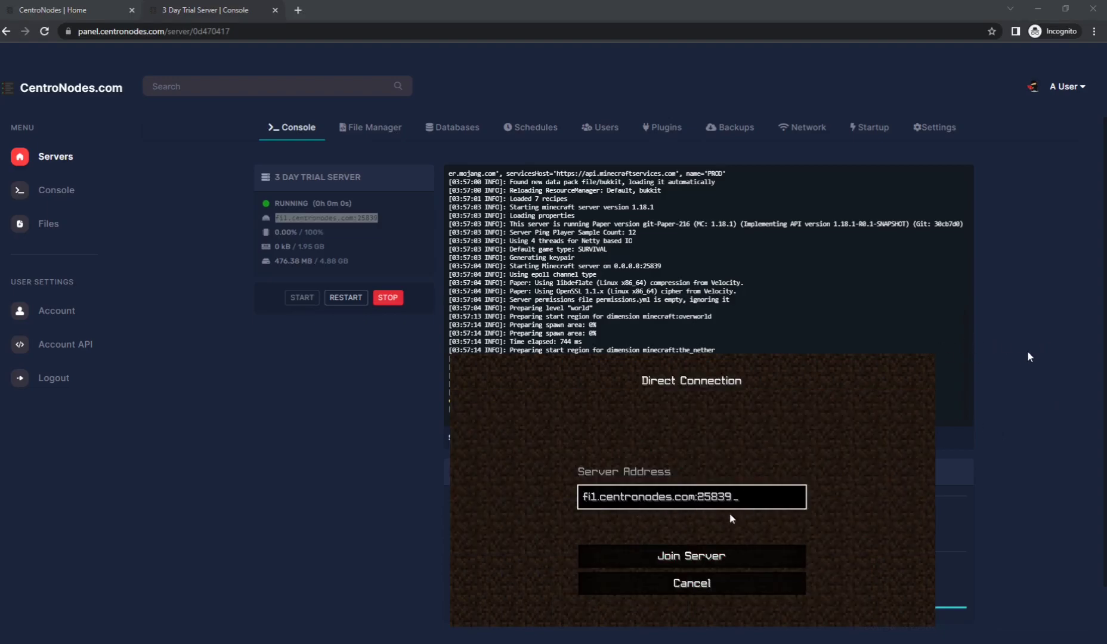
pyautogui.click(701, 557)
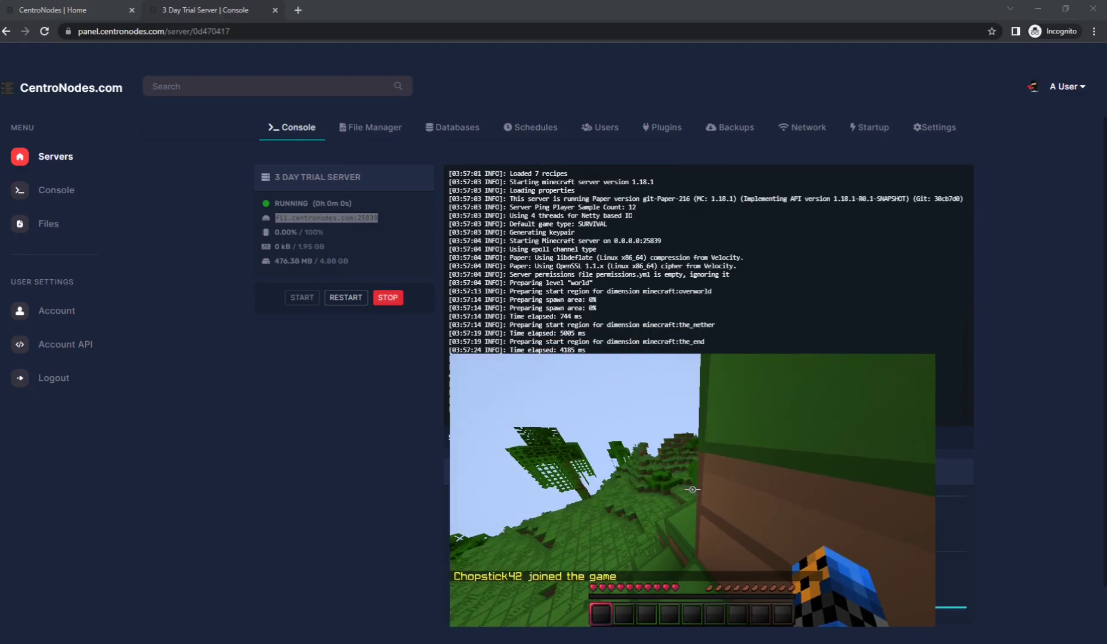
pyautogui.press('Escape')
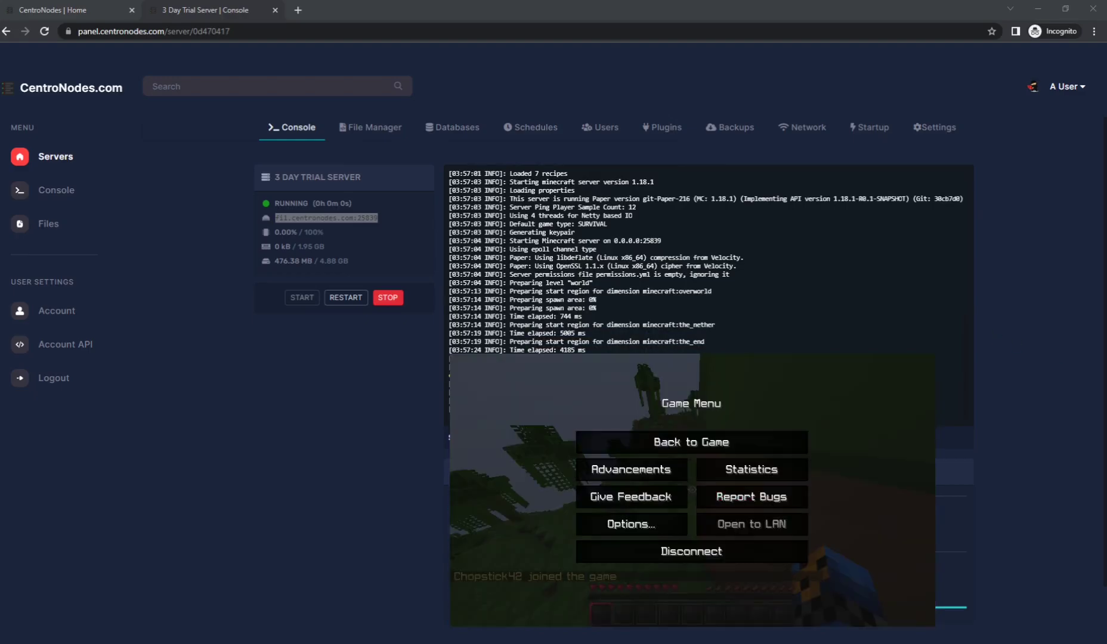